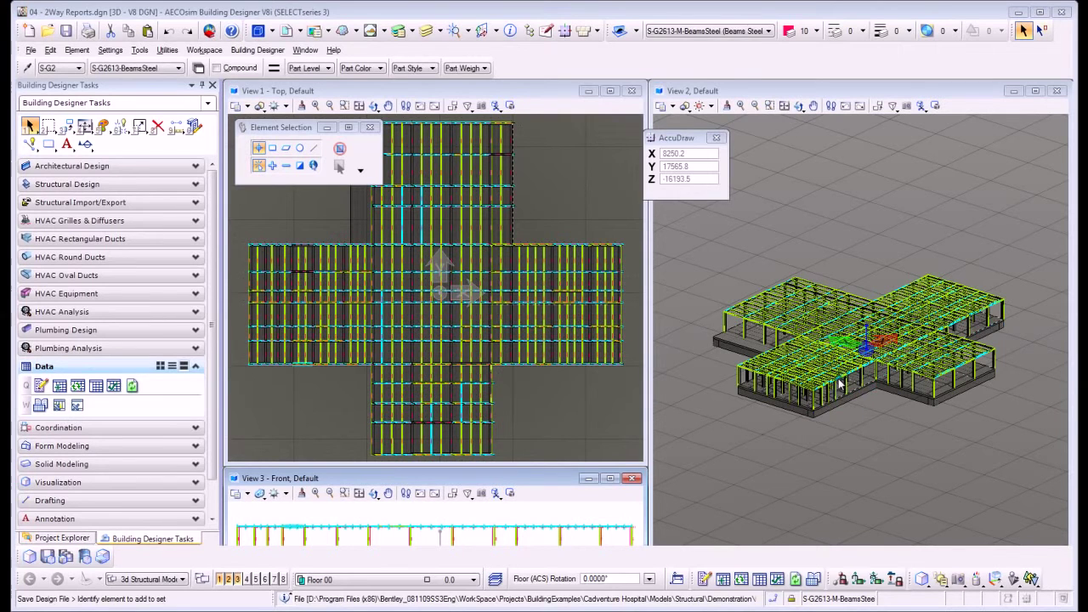
# Launch the Structural Quantity Report, opening STF Quantity ReportV8.xls in Excel
pyautogui.click(60, 405)
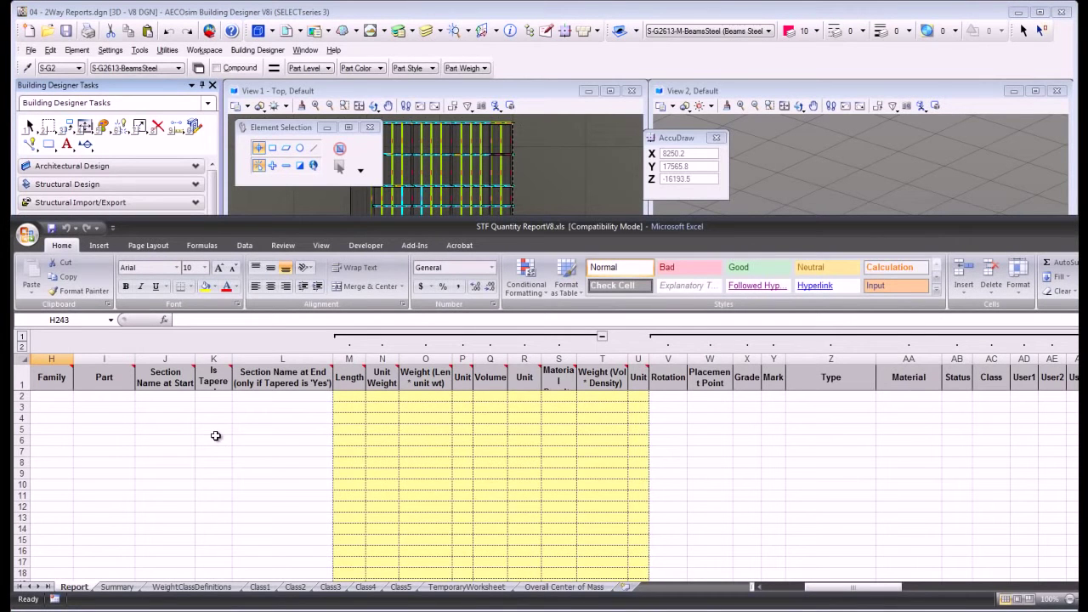
# Begin a quantity report listing the model's UC254X254X107 steel columns with lengths, weights and volumes
pyautogui.click(414, 244)
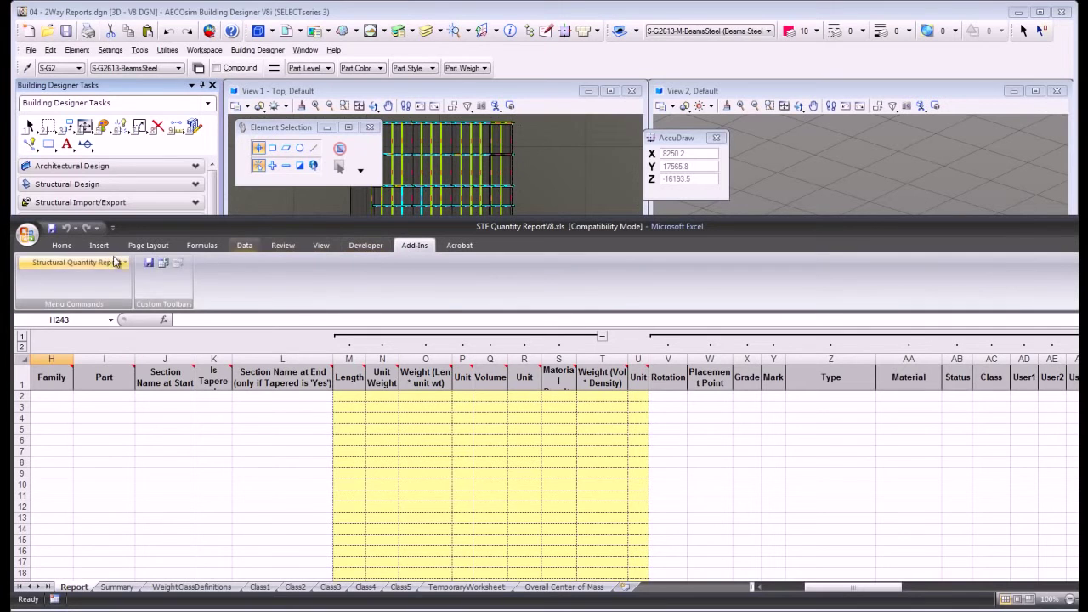
pyautogui.click(117, 261)
pyautogui.click(100, 278)
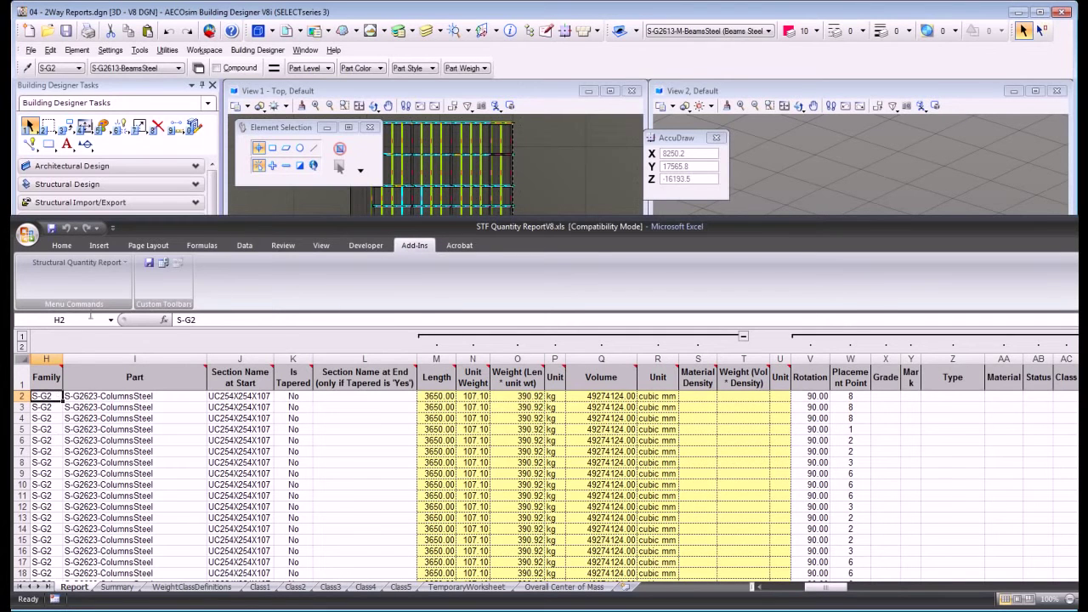
# Build a model selection set of 6 columns from report rows 2:7
pyautogui.click(76, 262)
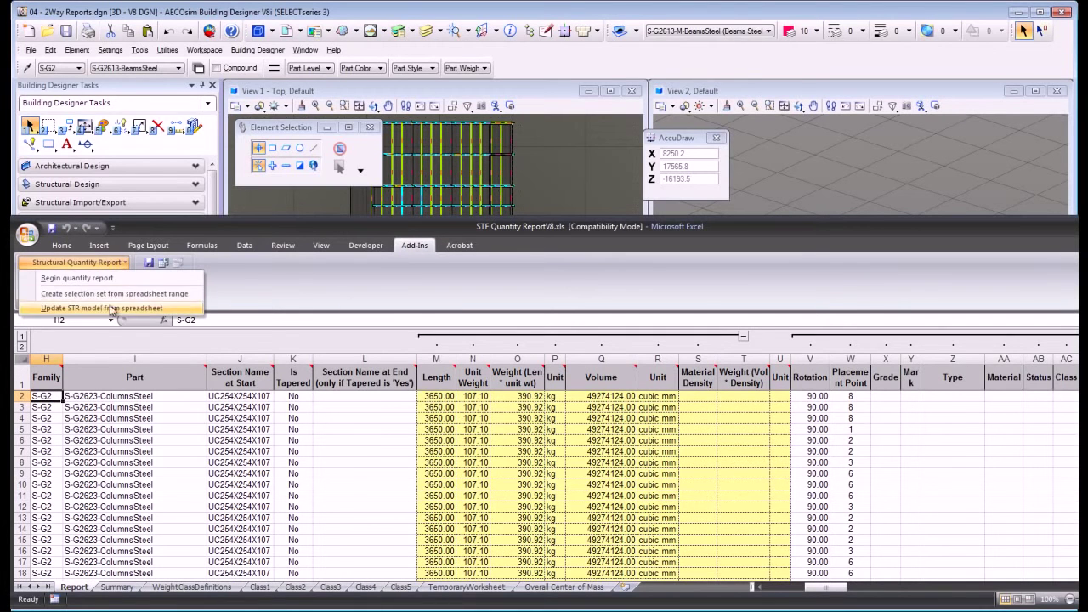
pyautogui.click(130, 297)
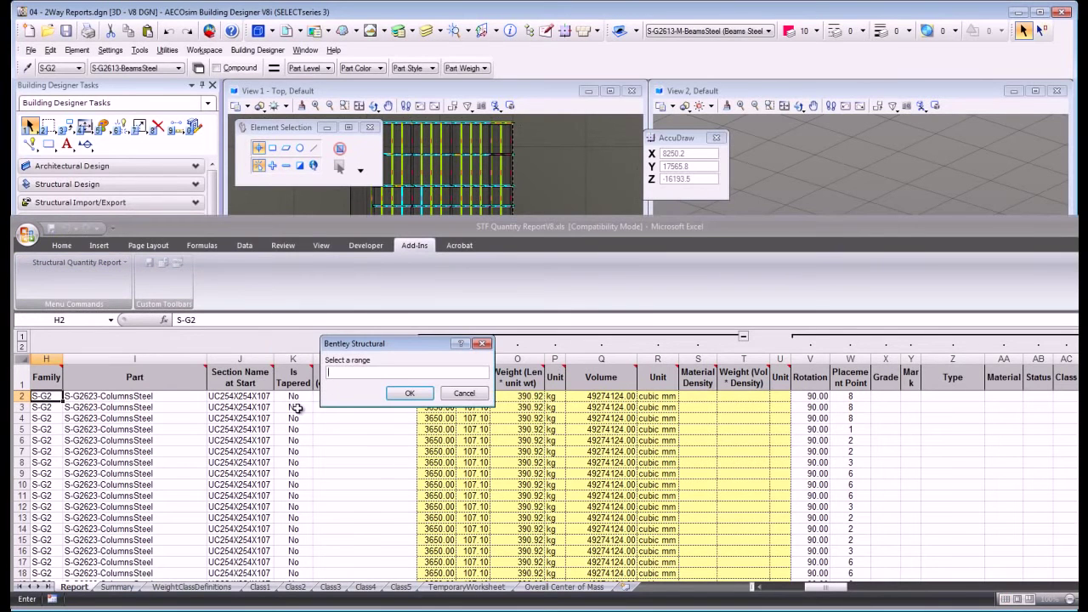
pyautogui.write('2:7')
pyautogui.click(409, 393)
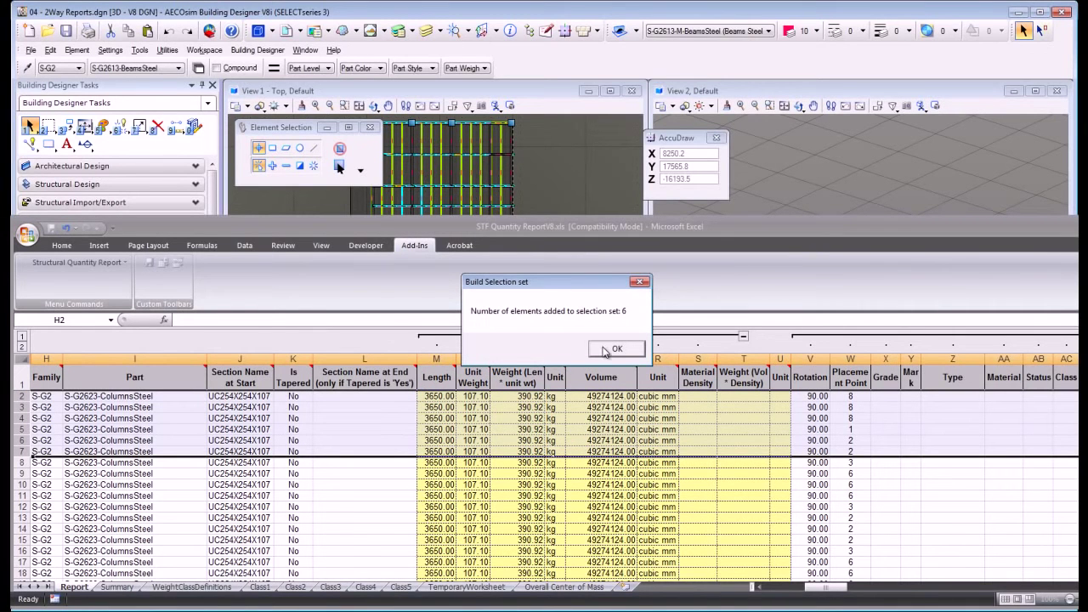
pyautogui.click(605, 352)
pyautogui.click(561, 94)
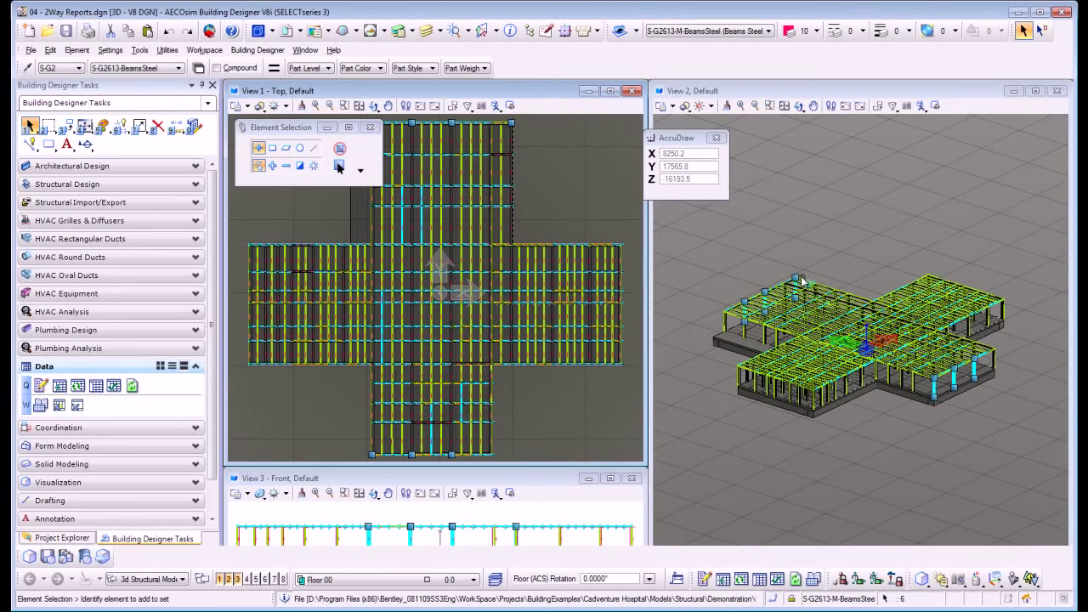
# Isolate the selected columns and rotate View 1 to an isometric angle
pyautogui.scroll(3, 798, 279)
pyautogui.scroll(3, 795, 277)
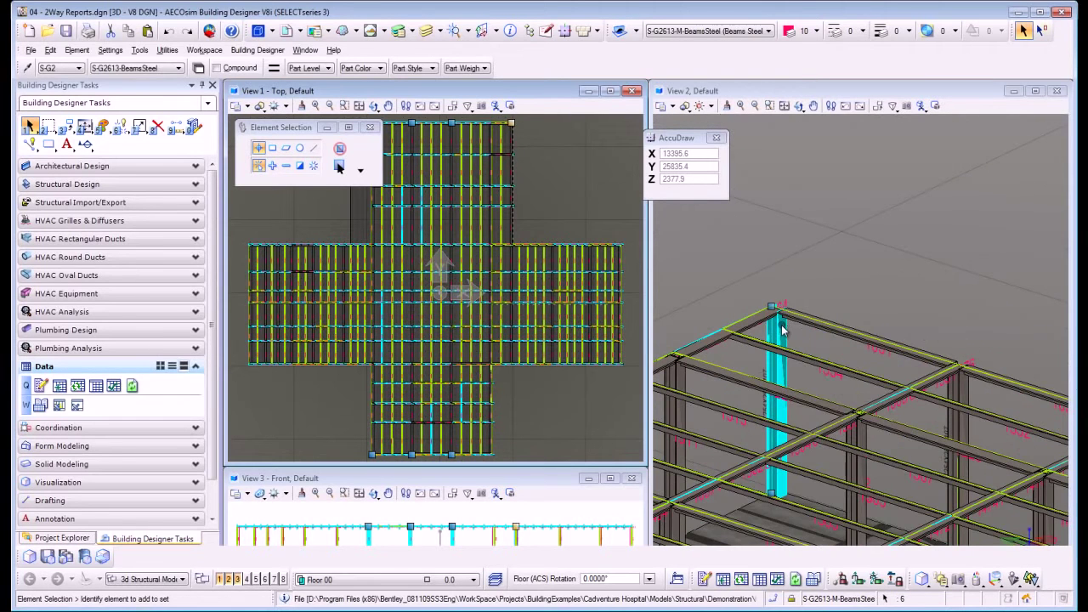
pyautogui.rightClick(783, 330)
pyautogui.click(823, 534)
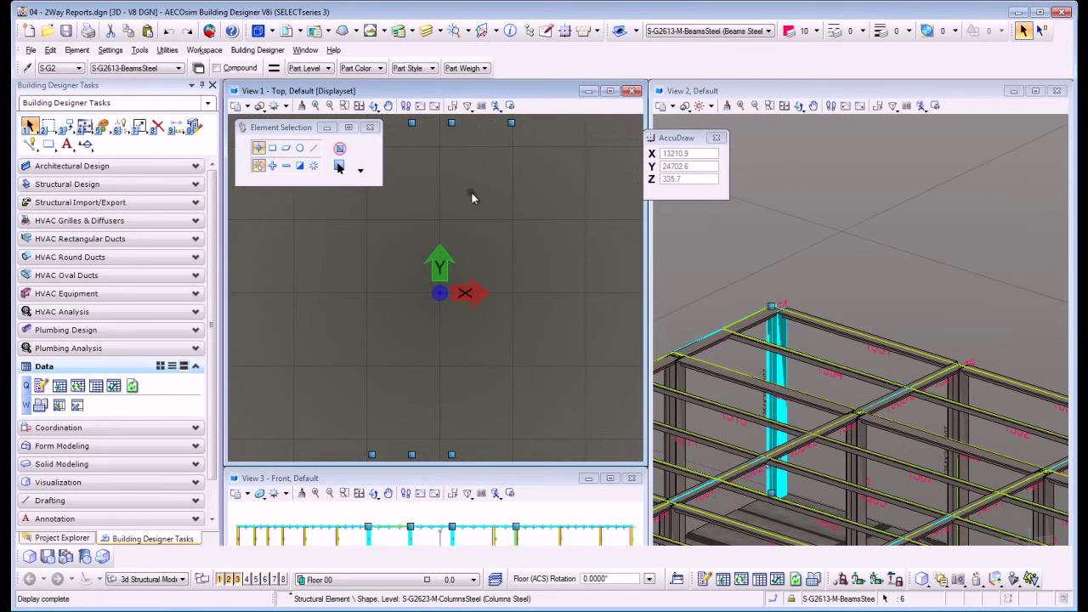
pyautogui.scroll(-2, 472, 193)
pyautogui.press('4')
pyautogui.click(431, 376)
pyautogui.click(436, 342)
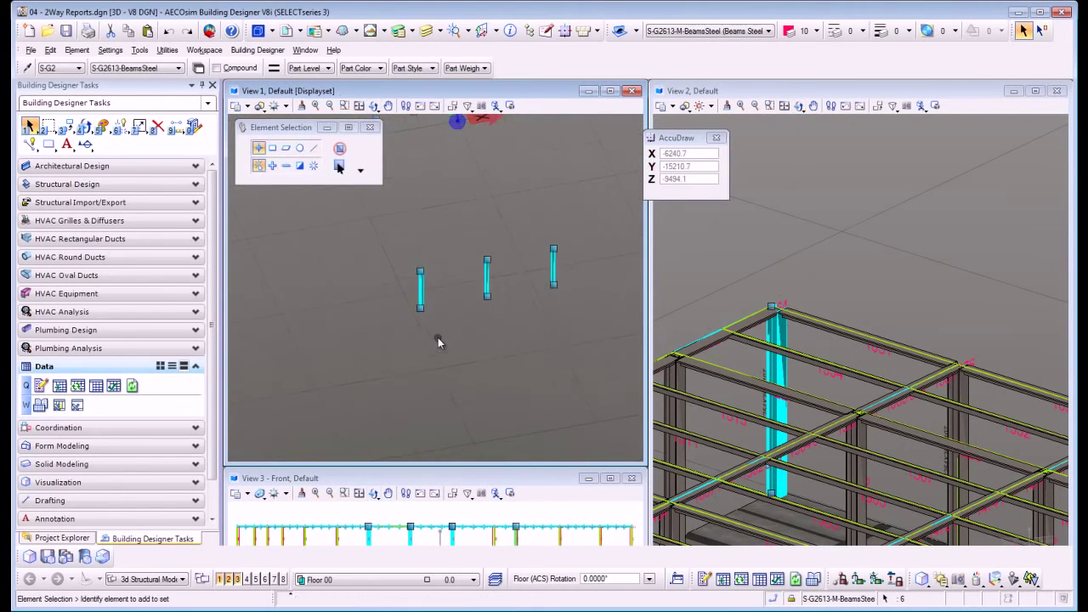
# Orbit and zoom View 2 to inspect a UC254X254X107 corner column close up
pyautogui.scroll(3, 424, 273)
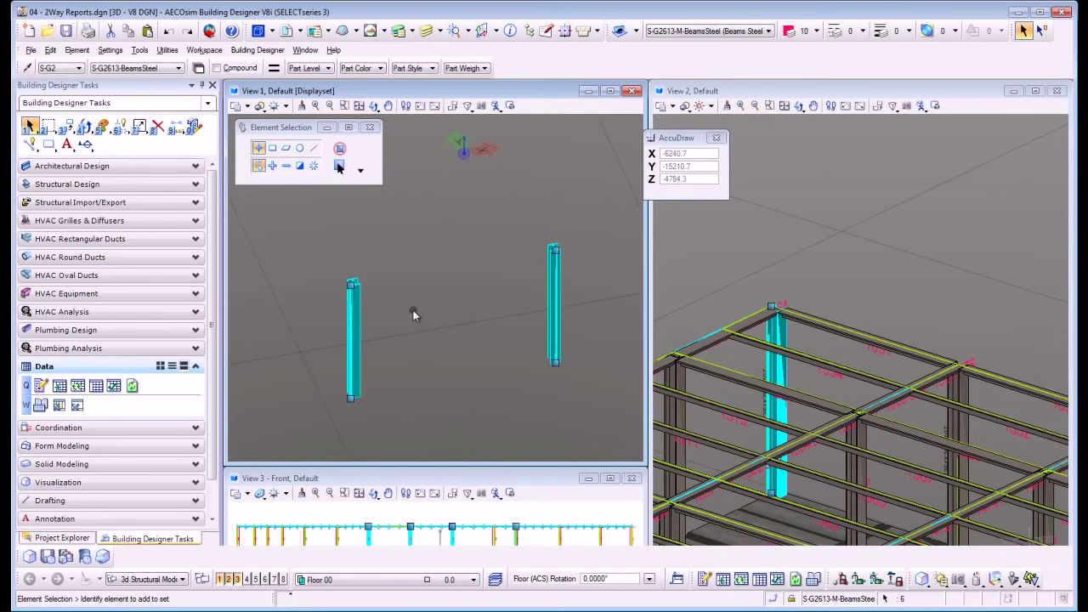
pyautogui.scroll(-2, 417, 307)
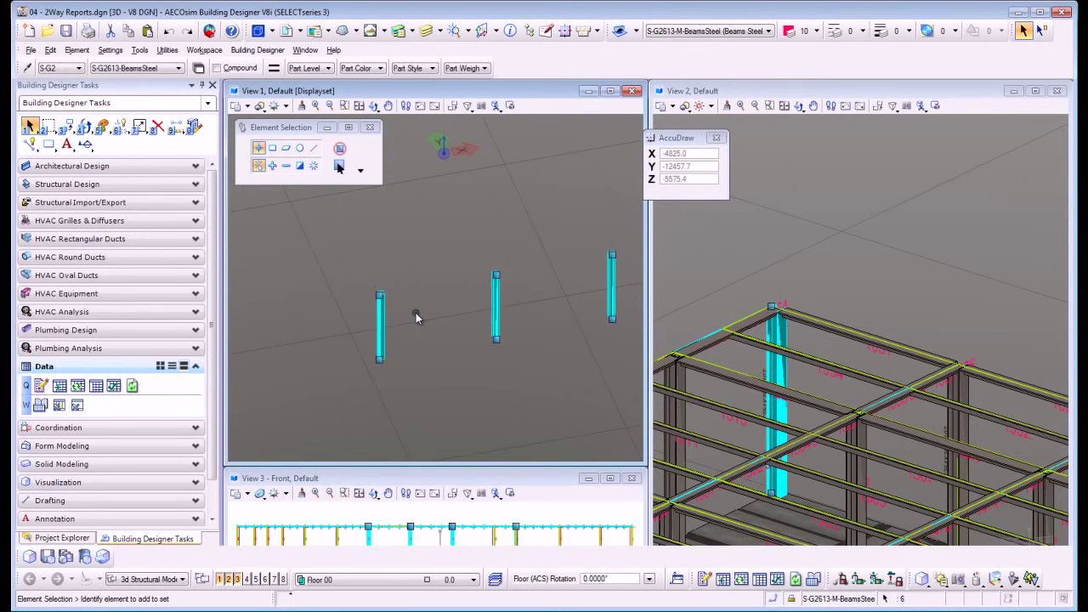
pyautogui.click(794, 268)
pyautogui.scroll(-5, 794, 269)
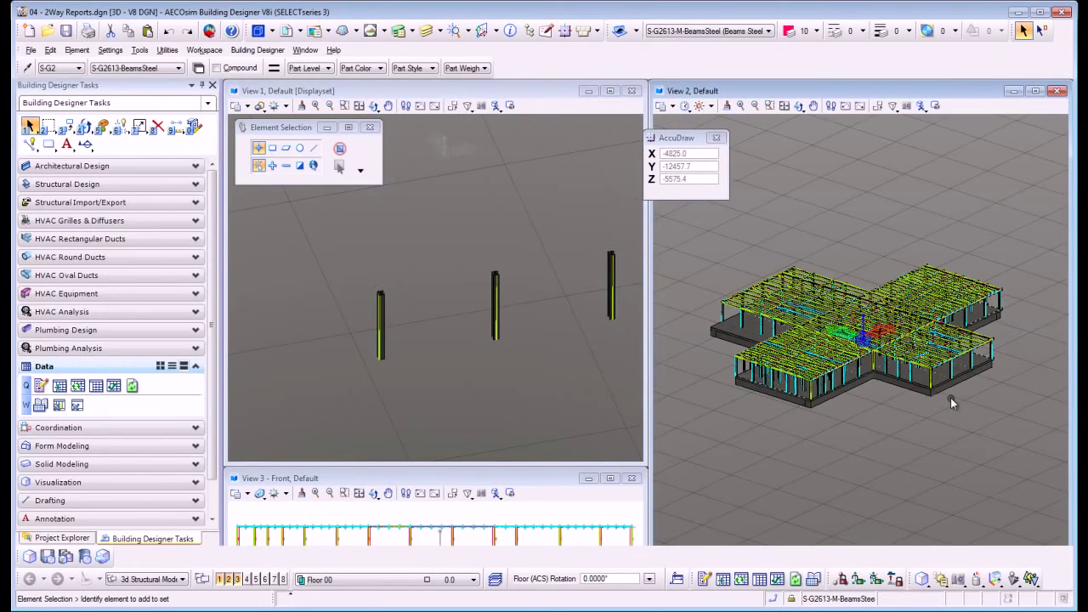
pyautogui.scroll(4, 950, 398)
pyautogui.click(375, 343)
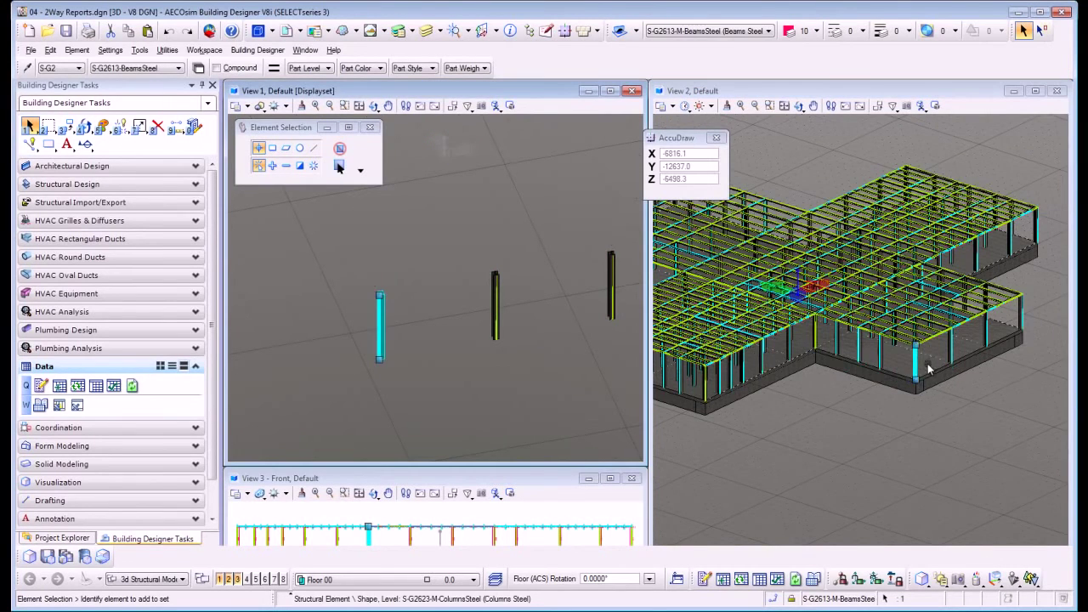
pyautogui.scroll(4, 923, 363)
pyautogui.click(758, 457)
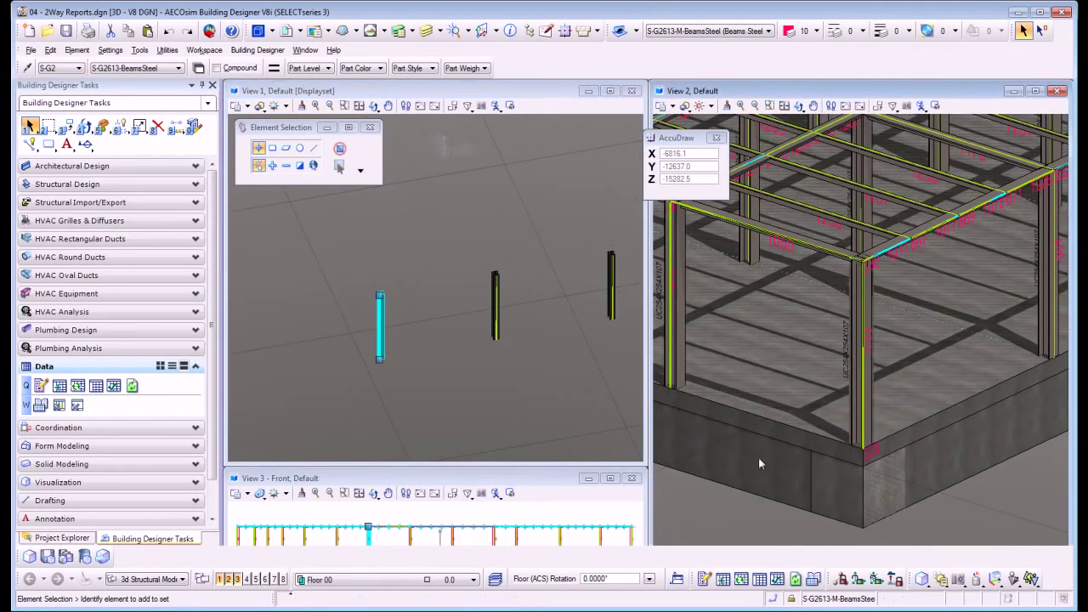
pyautogui.click(799, 105)
pyautogui.moveTo(837, 264); pyautogui.dragTo(866, 288)
pyautogui.rightClick(865, 287)
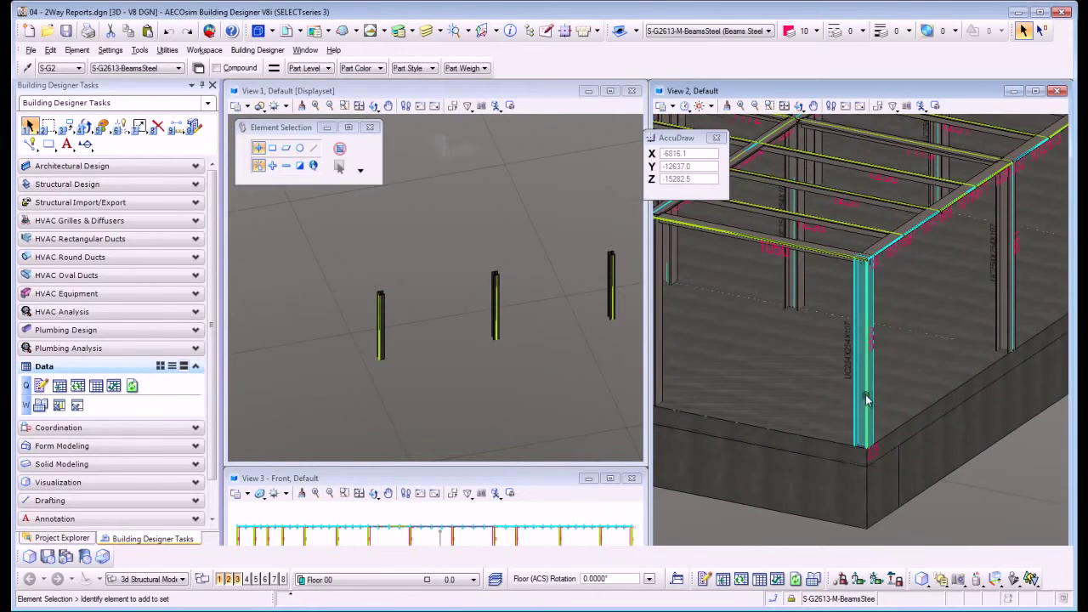
pyautogui.scroll(5, 863, 340)
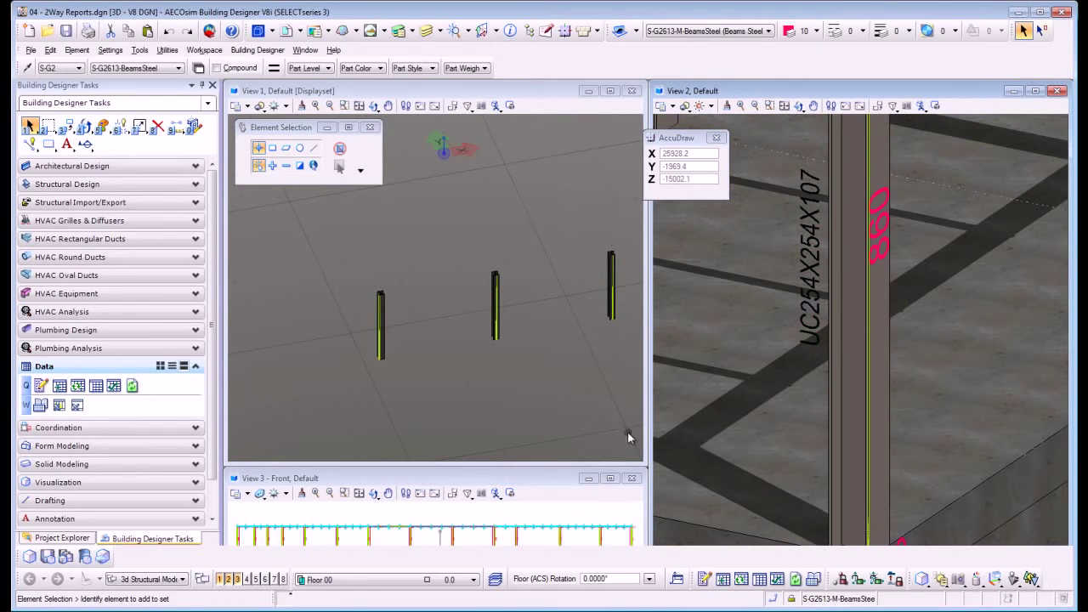
pyautogui.hotkey('alt', 'Tab')
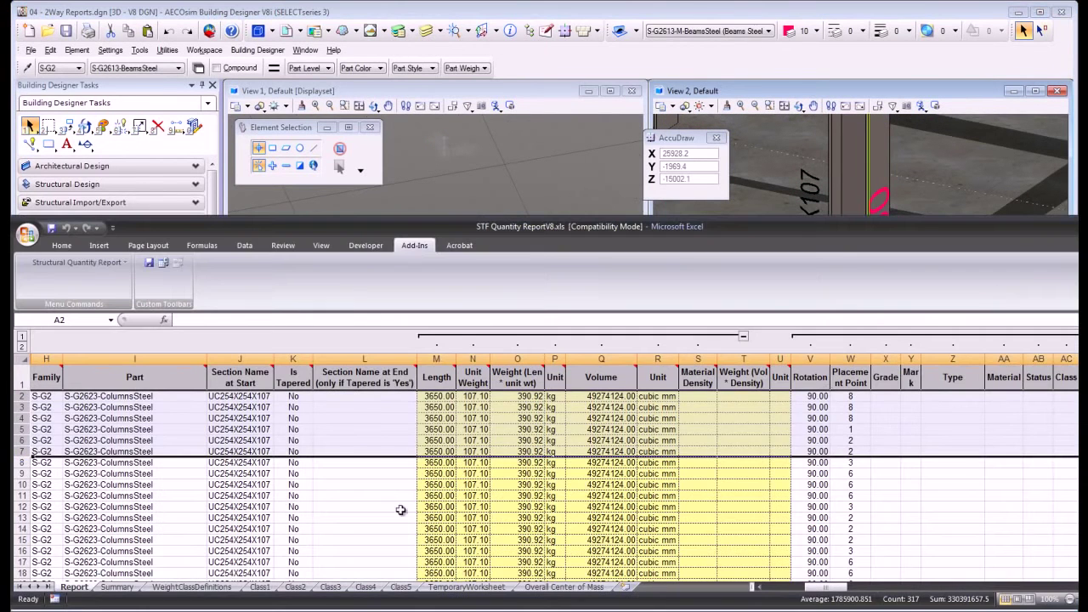
# Change cell J2's start section to UC152X152X23
pyautogui.click(239, 396)
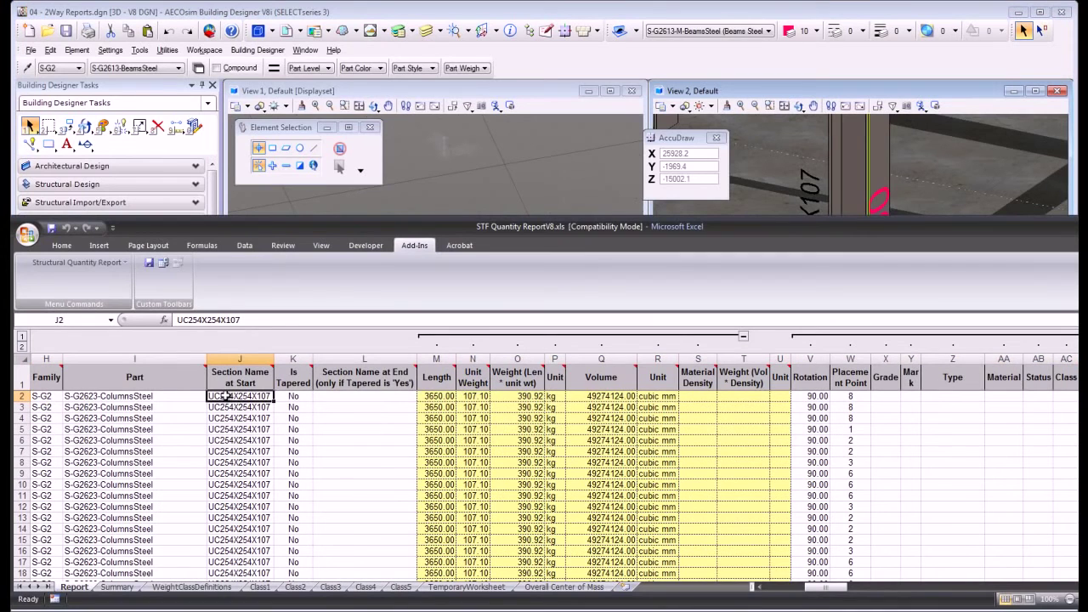
pyautogui.doubleClick(231, 398)
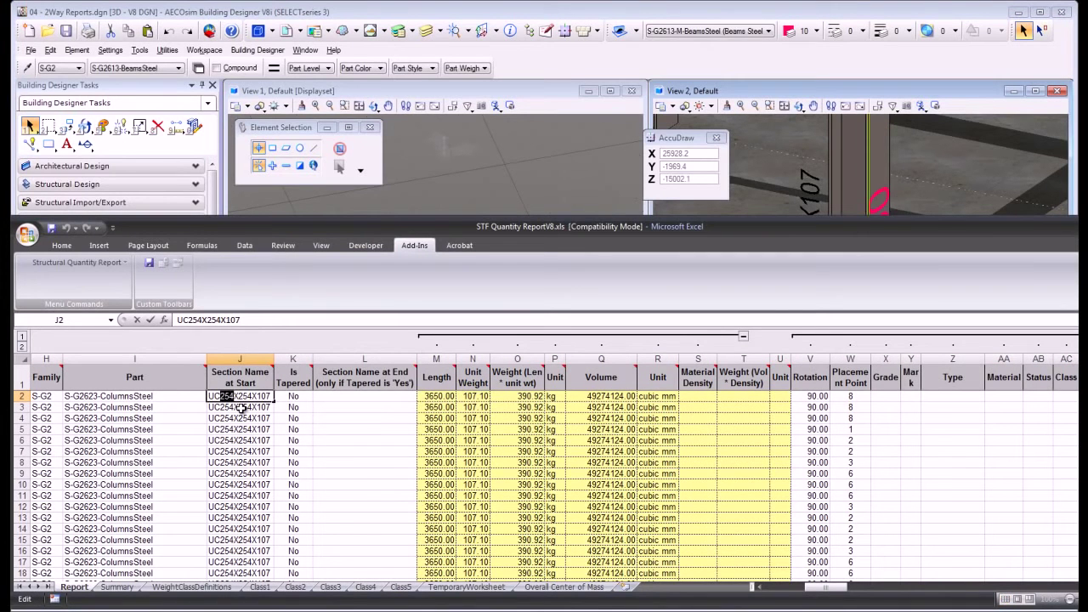
pyautogui.write('152X152X23')
pyautogui.press('Return')
# Copy UC152X152X23 into J3 and fill it down through J7
pyautogui.press('Up')
pyautogui.hotkey('ctrl', 'c')
pyautogui.press('Up')
pyautogui.press('Down')
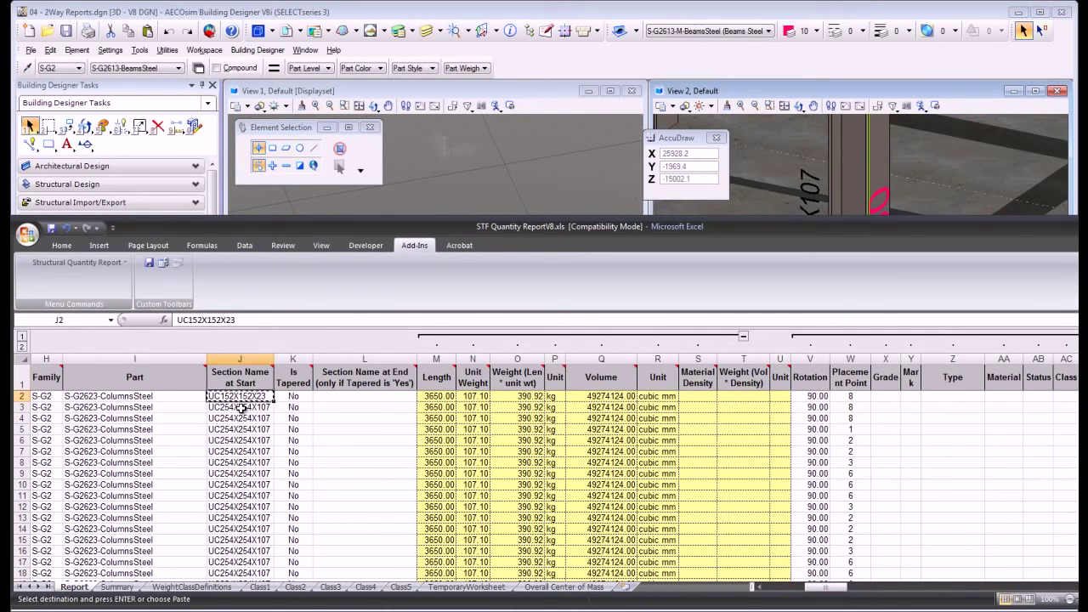
pyautogui.moveTo(240, 396); pyautogui.dragTo(266, 452)
pyautogui.hotkey('ctrl', 'v')
pyautogui.click(251, 398)
pyautogui.click(316, 451)
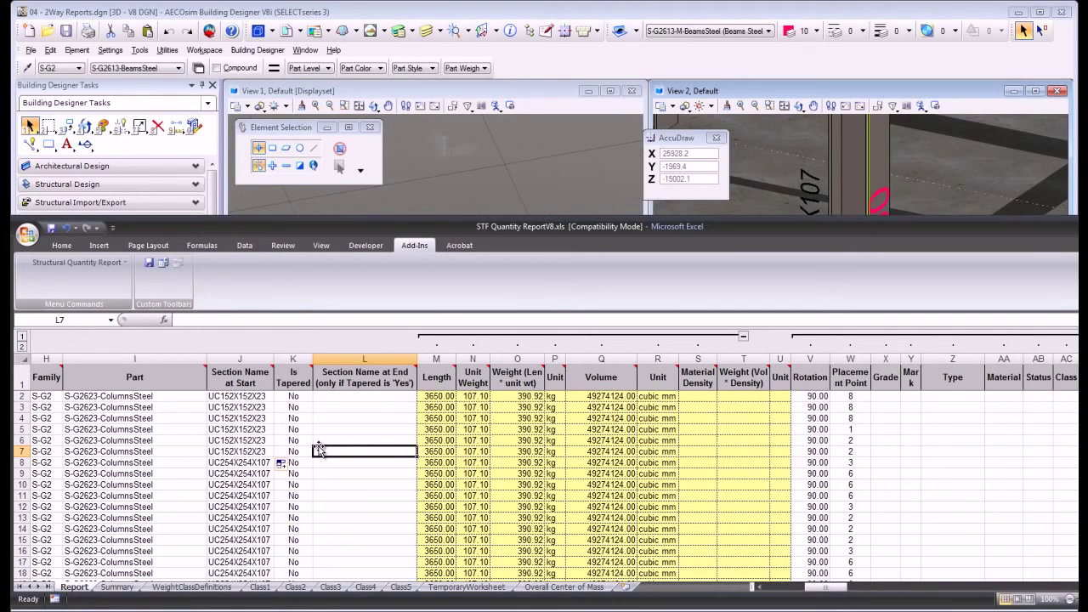
pyautogui.moveTo(502, 226); pyautogui.dragTo(506, 412)
pyautogui.click(109, 452)
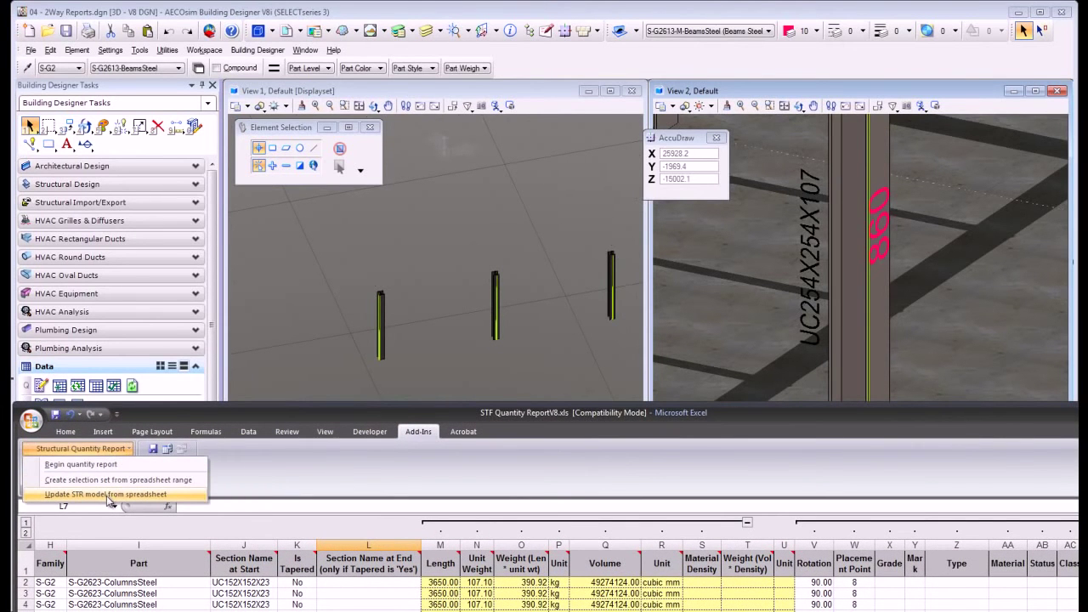
# Update the STR model from spreadsheet rows 2:7, processing the six edited columns
pyautogui.click(108, 494)
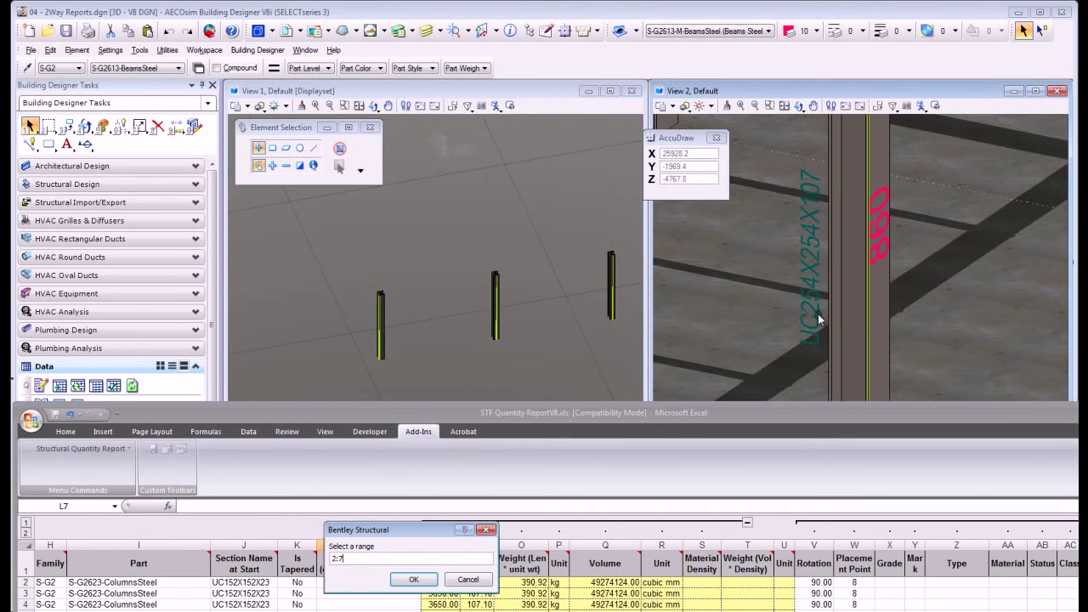
pyautogui.click(408, 582)
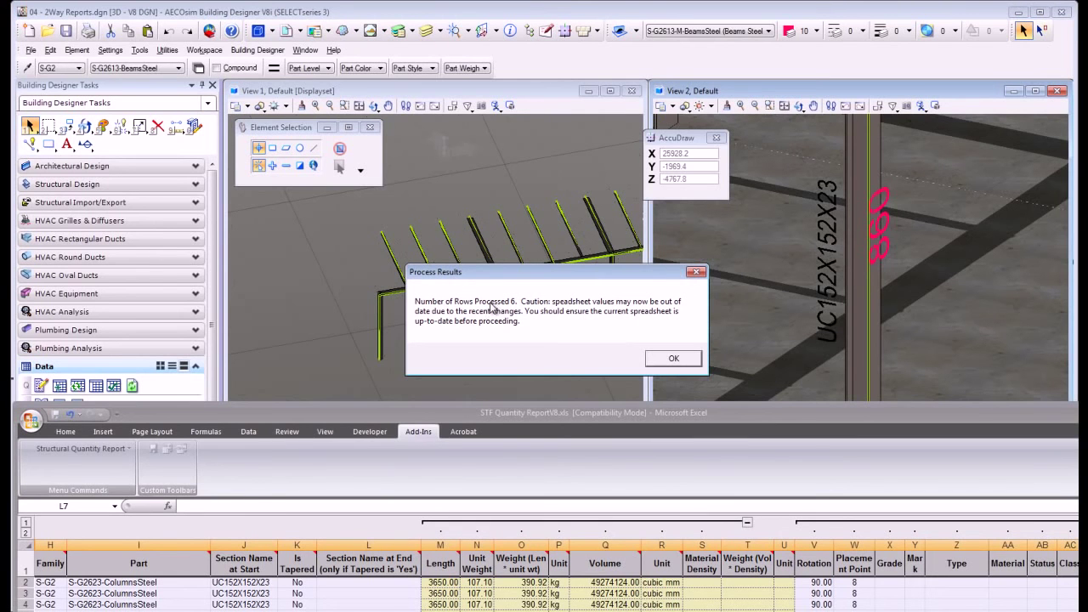
pyautogui.click(667, 360)
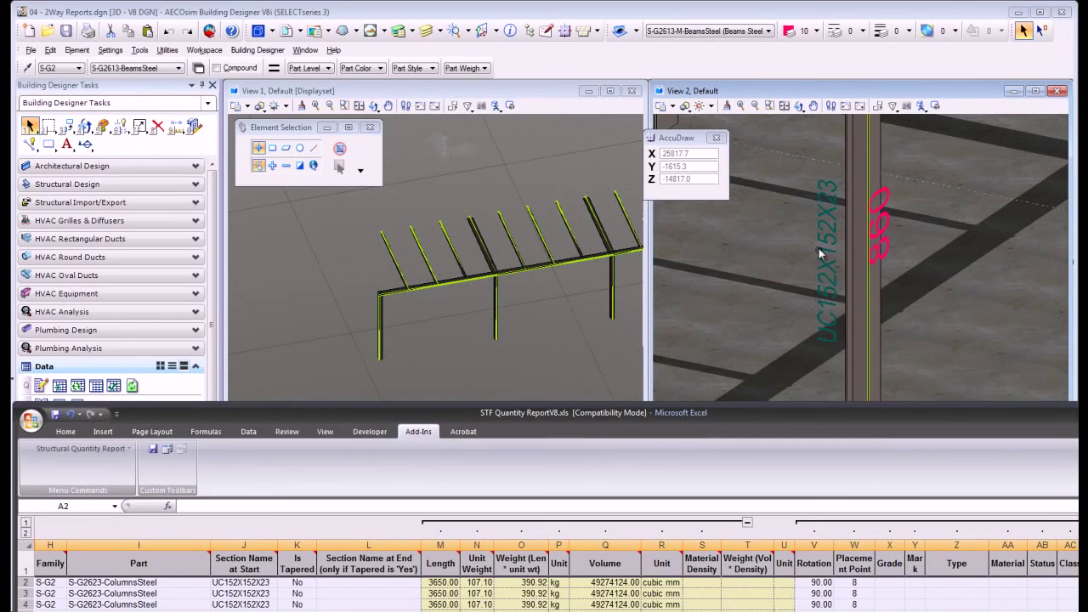
# Confirm in Element Information that the corner column's Section Name is UC152X152X23
pyautogui.click(381, 332)
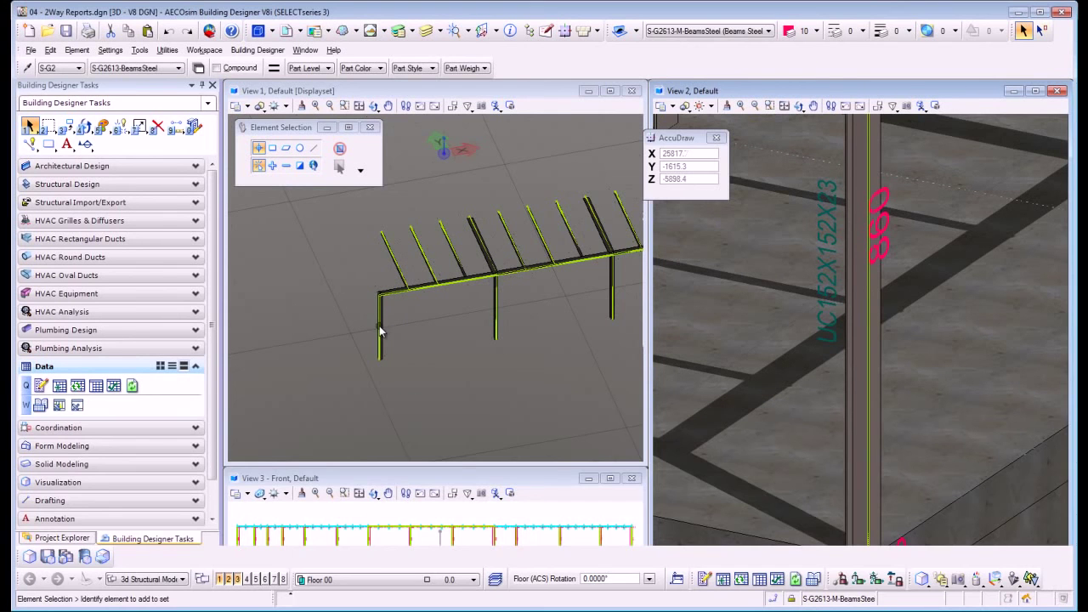
pyautogui.click(382, 339)
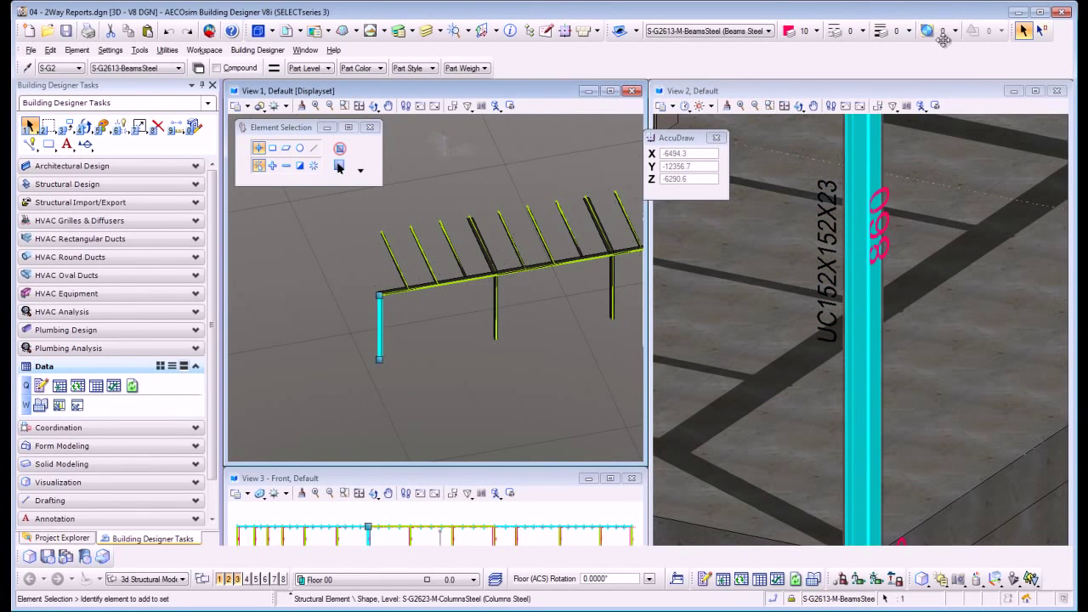
pyautogui.click(510, 31)
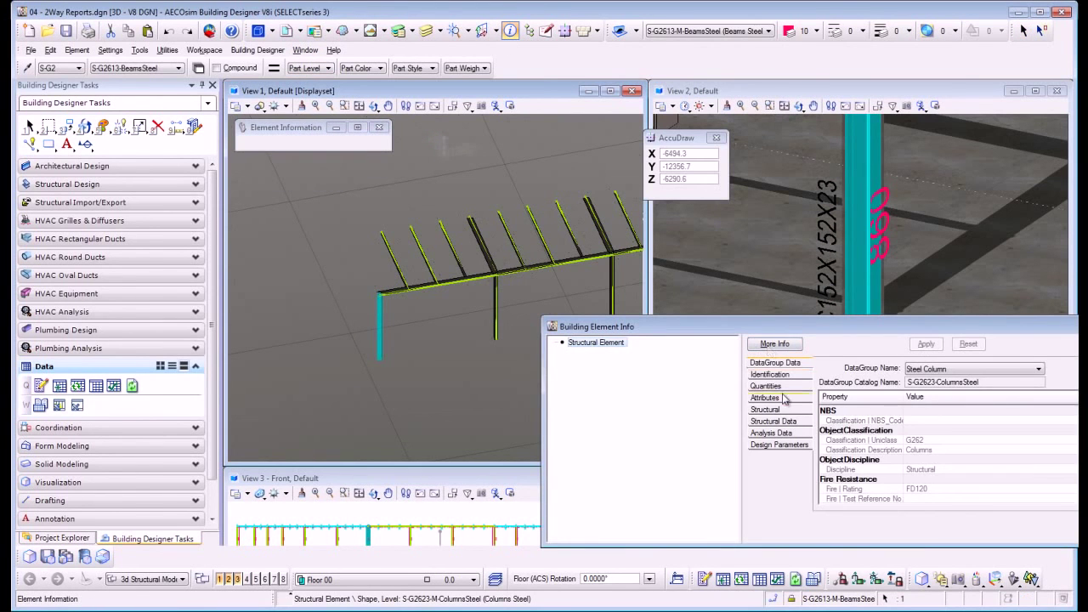
pyautogui.click(790, 412)
pyautogui.moveTo(952, 332); pyautogui.dragTo(846, 320)
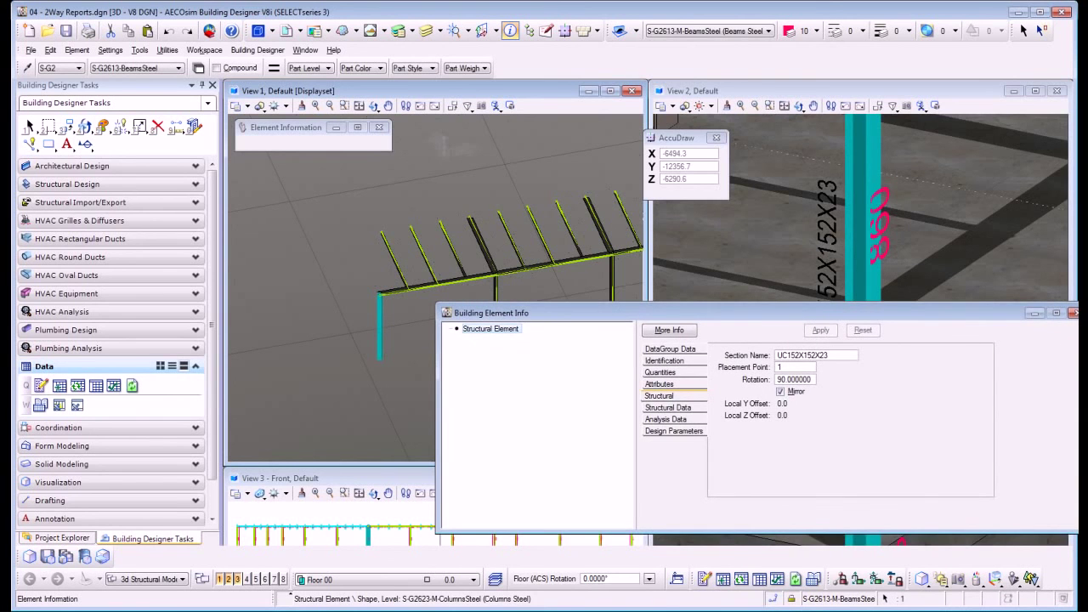
pyautogui.click(1072, 313)
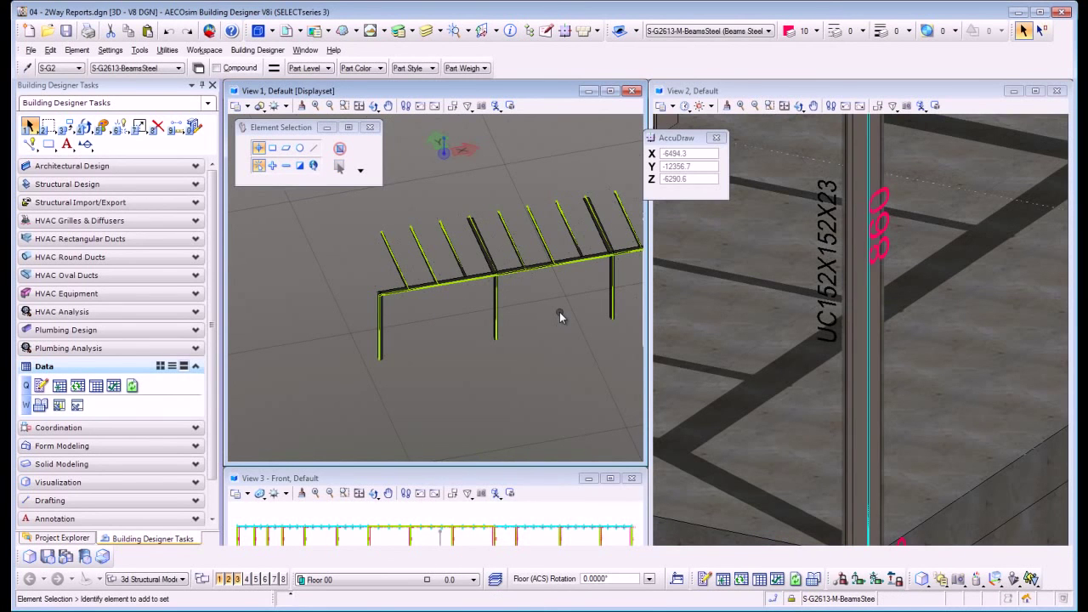